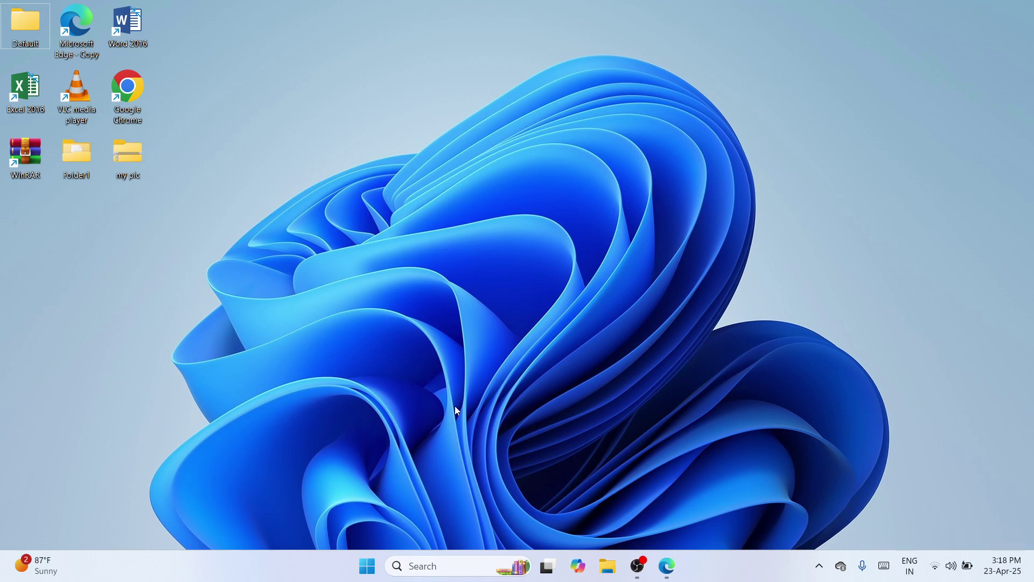
Launch Registry Editor by running regedit and allow it to make changes to the device.
key(super+r)
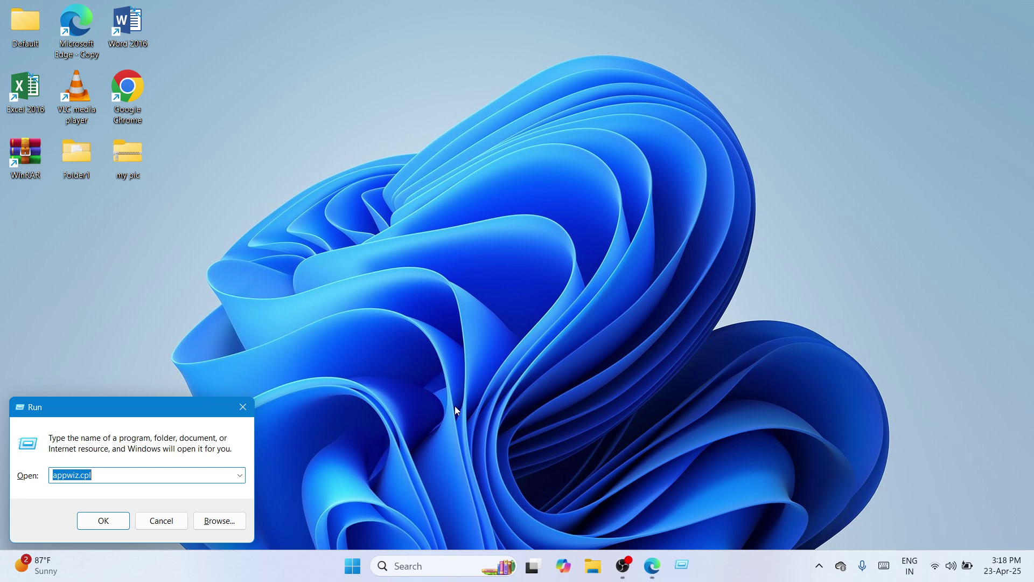
drag(153, 411, 513, 183)
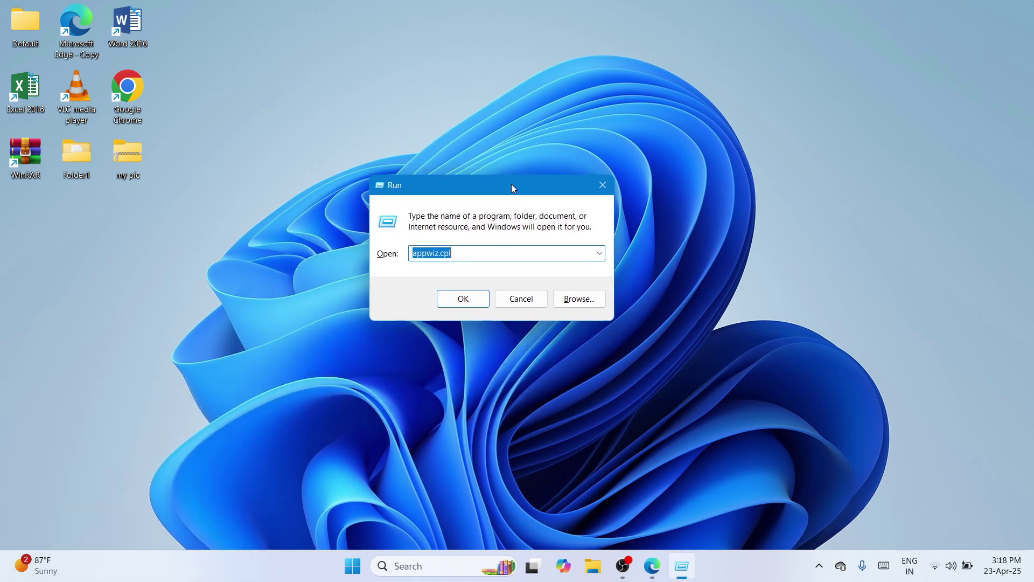
key(BackSpace)
text(r)
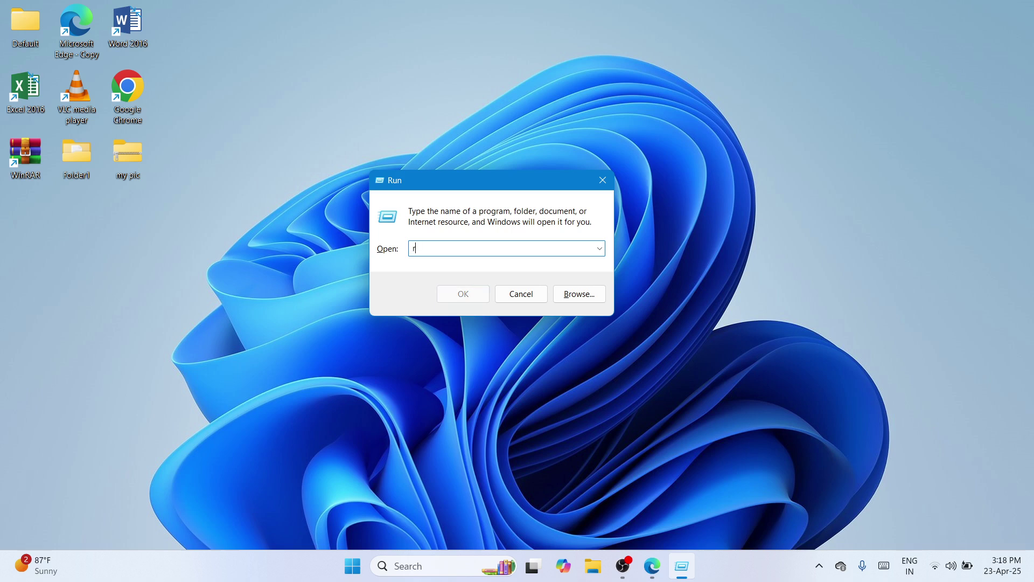
text(egedit)
click(488, 292)
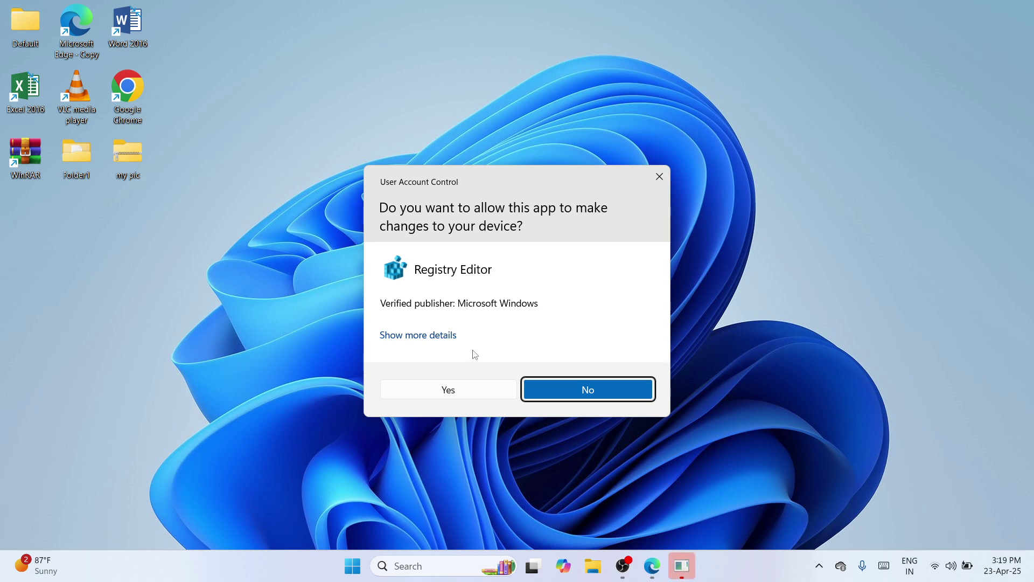
click(472, 391)
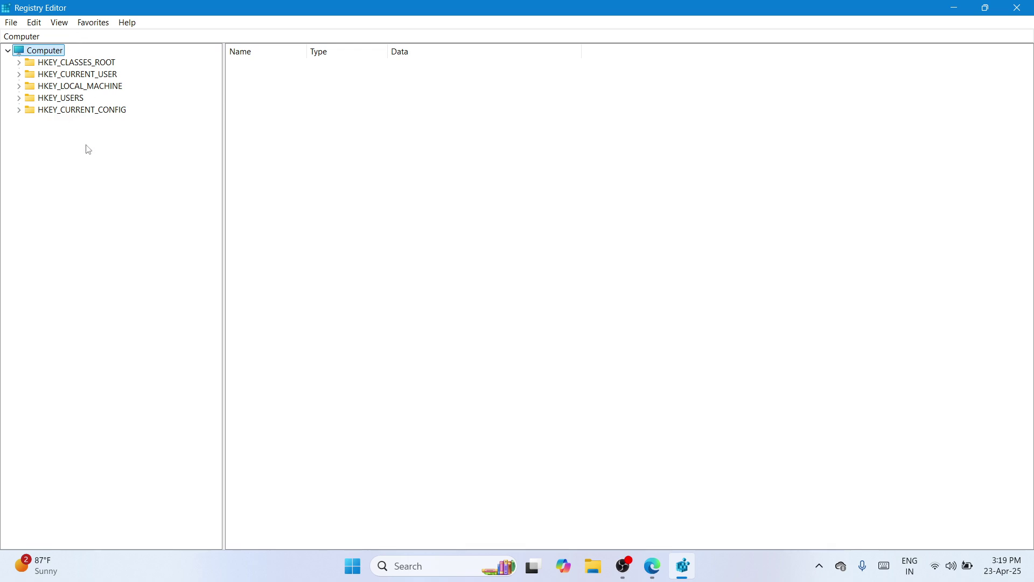
Expand the registry tree down to HKEY_CURRENT_USER\Software\Microsoft.
click(73, 75)
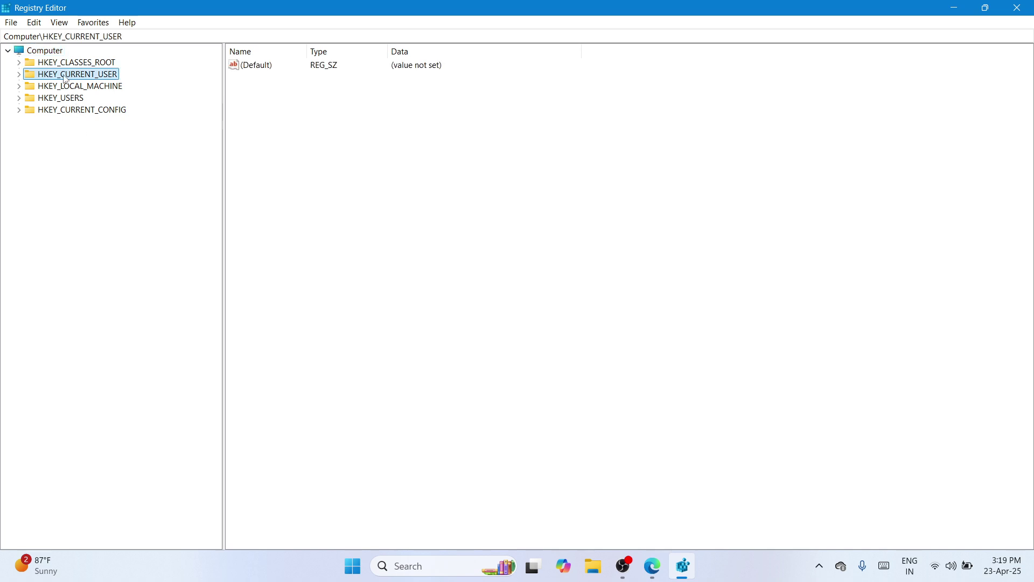
double_click(82, 75)
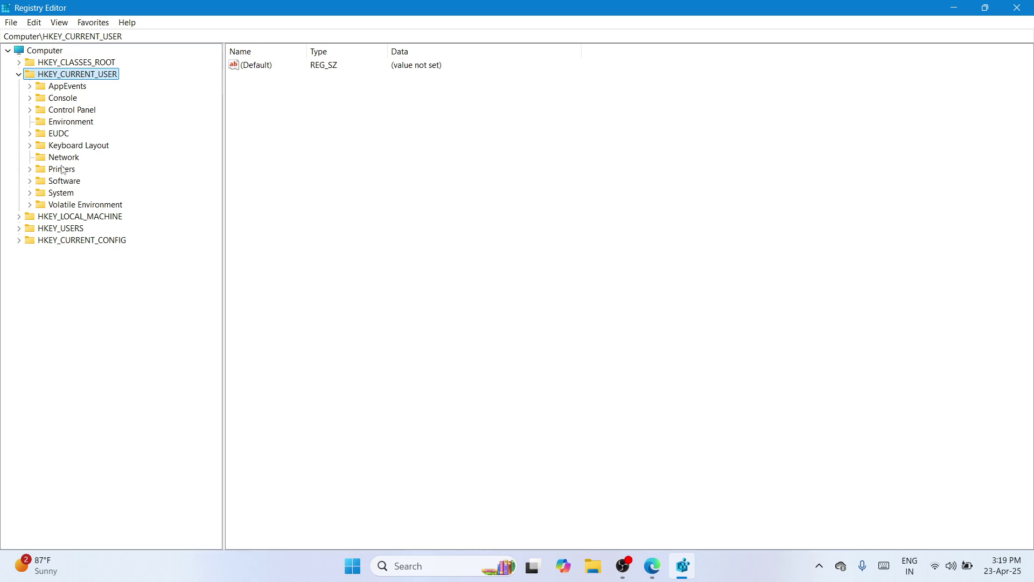
click(61, 183)
double_click(63, 185)
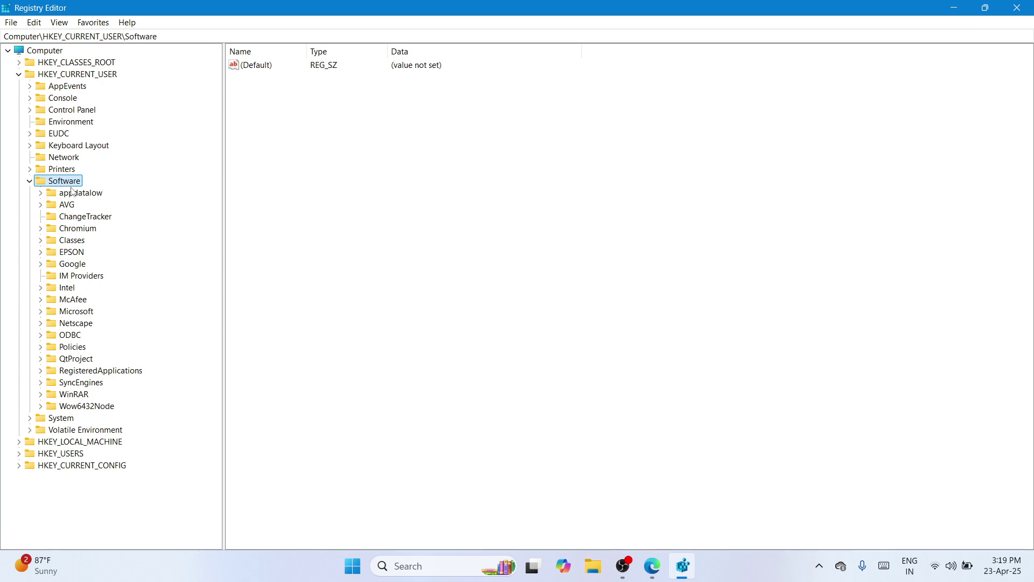
click(69, 312)
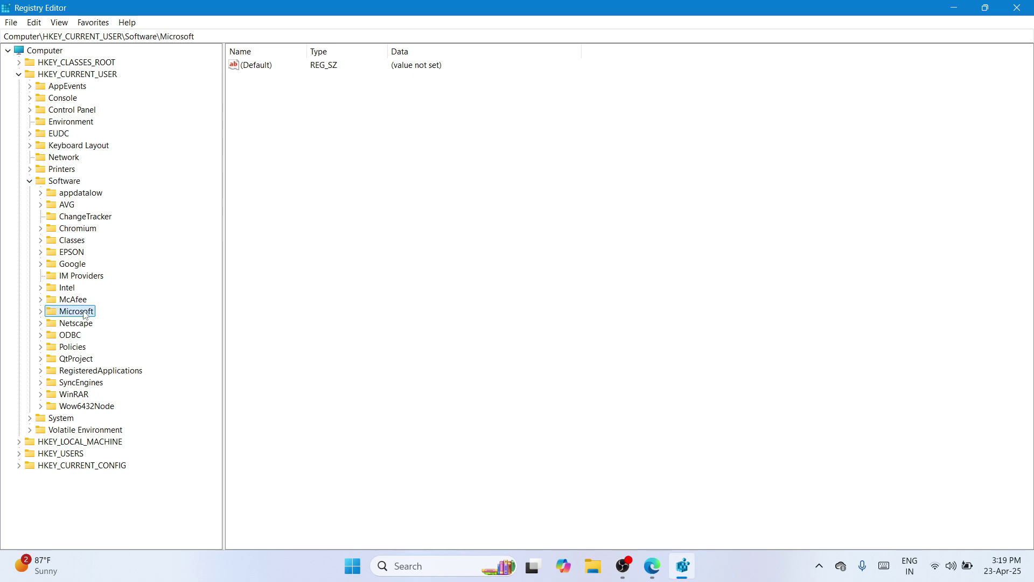
double_click(69, 312)
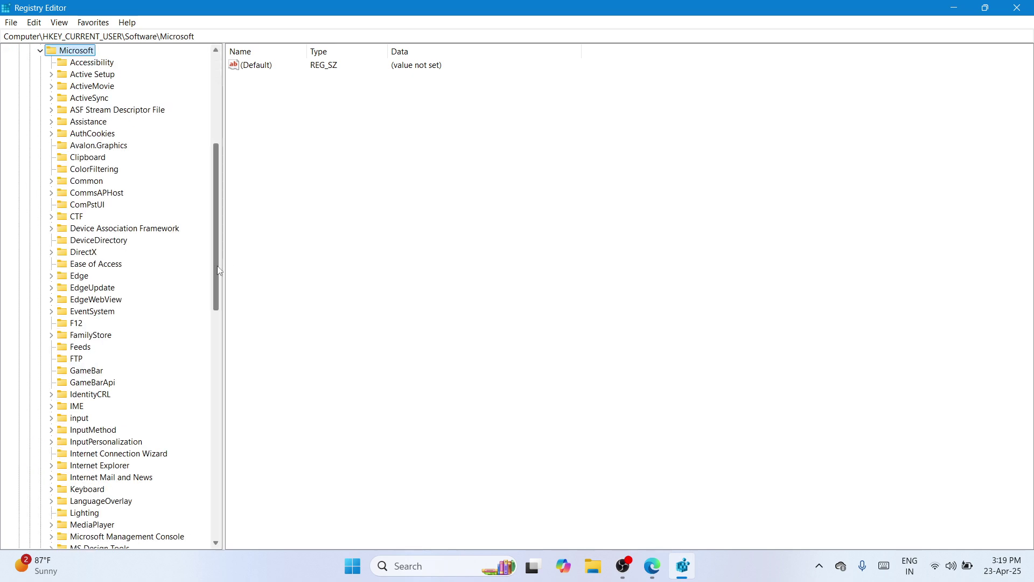
Under the Microsoft key, expand Windows\CurrentVersion\Explorer and select the Advanced key.
drag(216, 266, 212, 332)
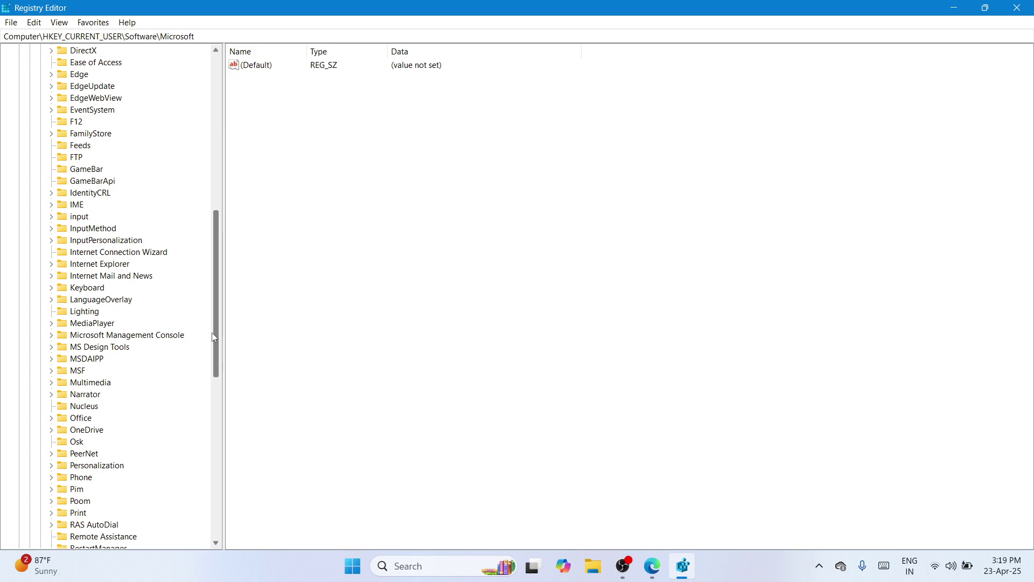
drag(214, 338, 220, 496)
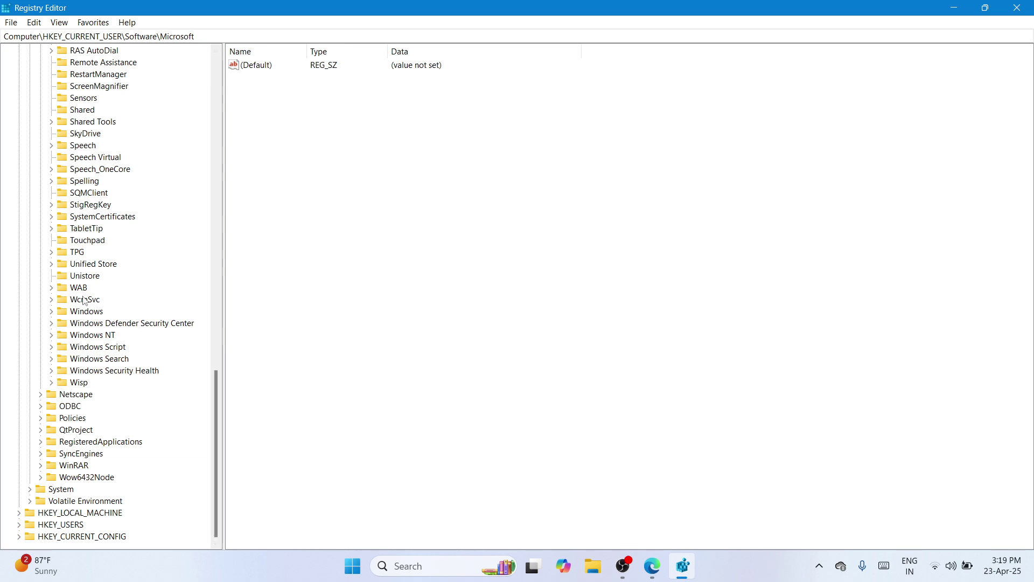
double_click(87, 318)
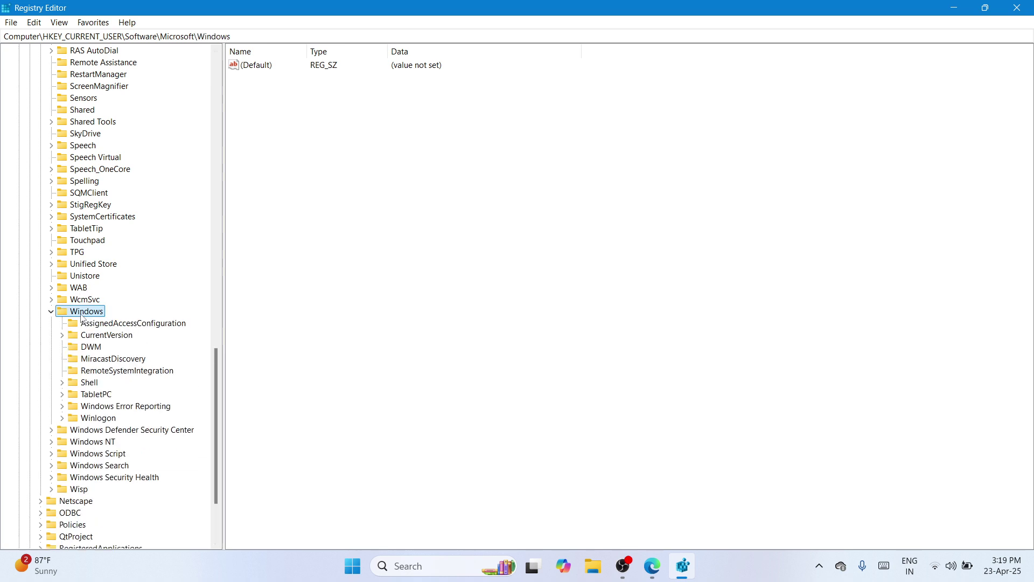
click(106, 336)
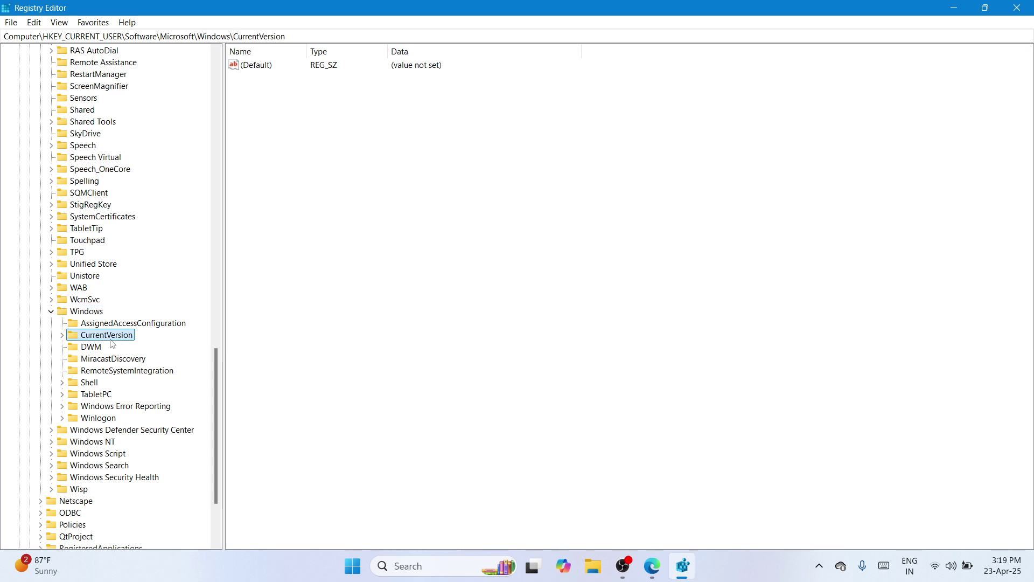
double_click(103, 338)
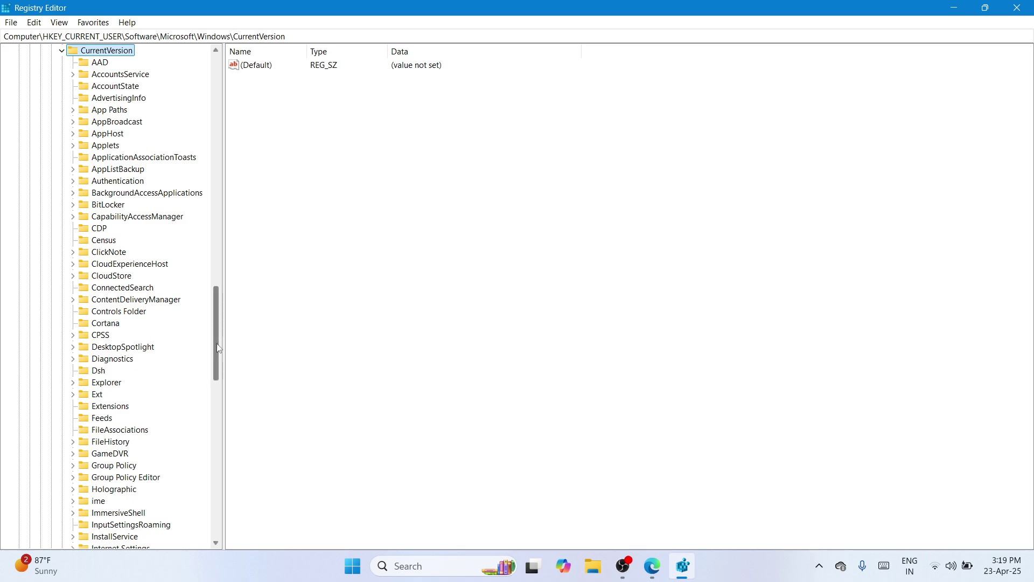
click(111, 383)
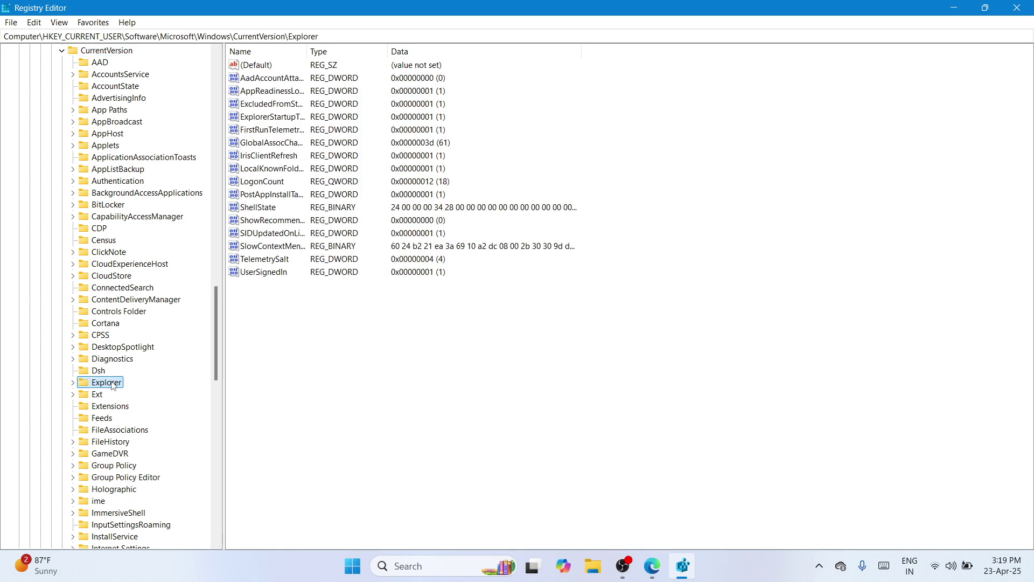
double_click(100, 383)
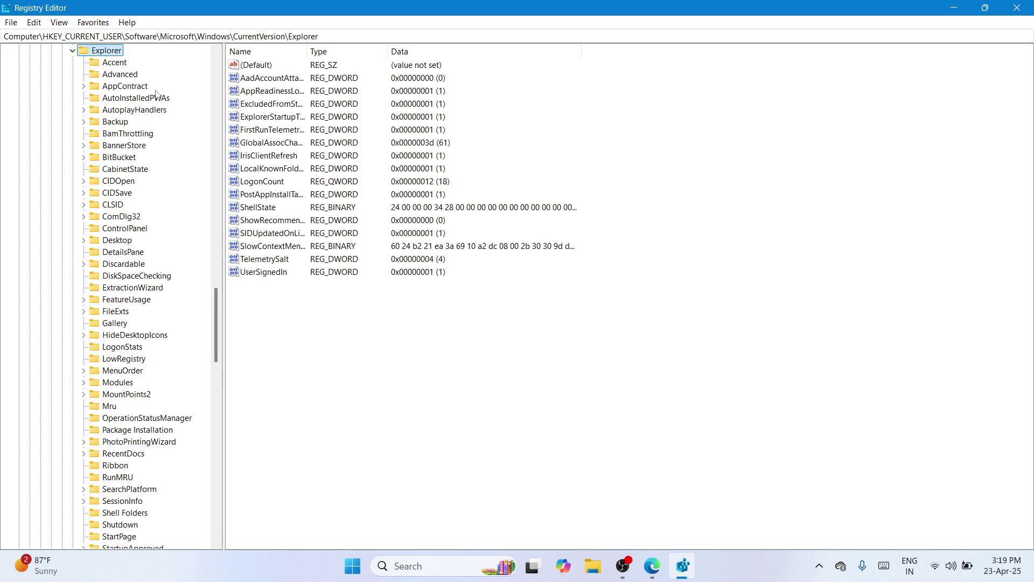
click(133, 80)
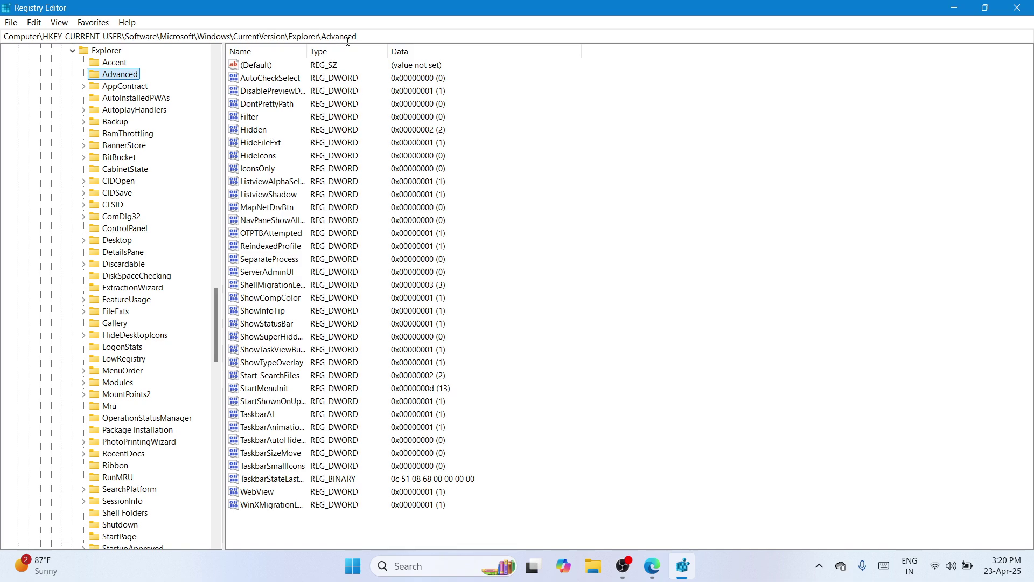
Create a new DWORD (32-bit) value named ShowSecondsInSystemClock in the Advanced key.
right_click(549, 208)
mouse_move(578, 215)
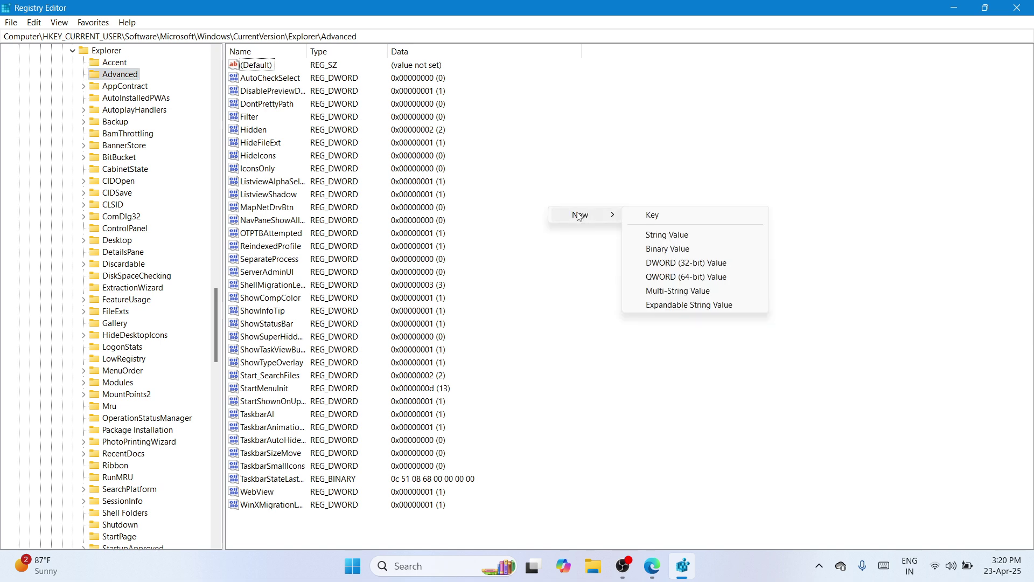
click(686, 264)
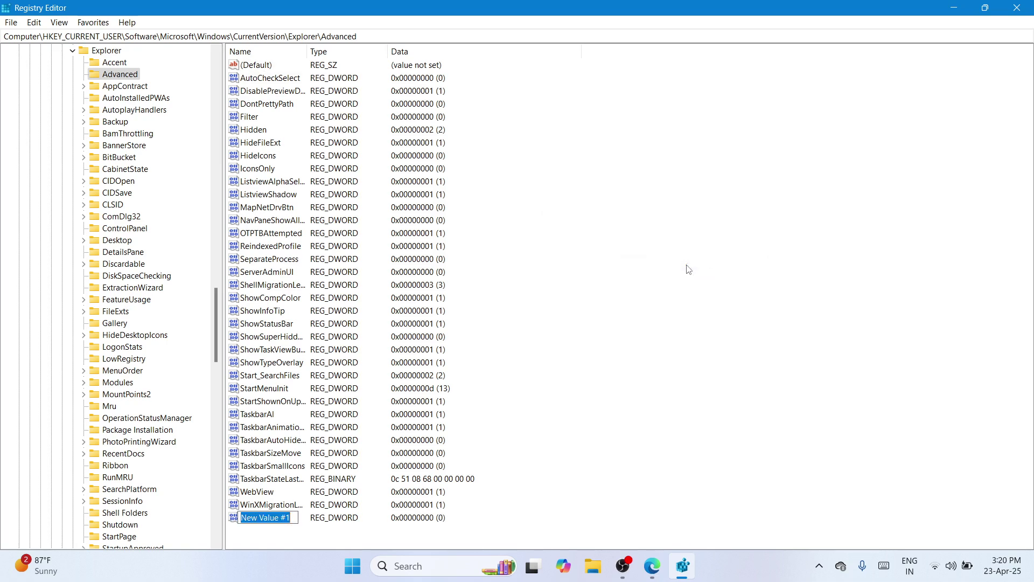
key(BackSpace)
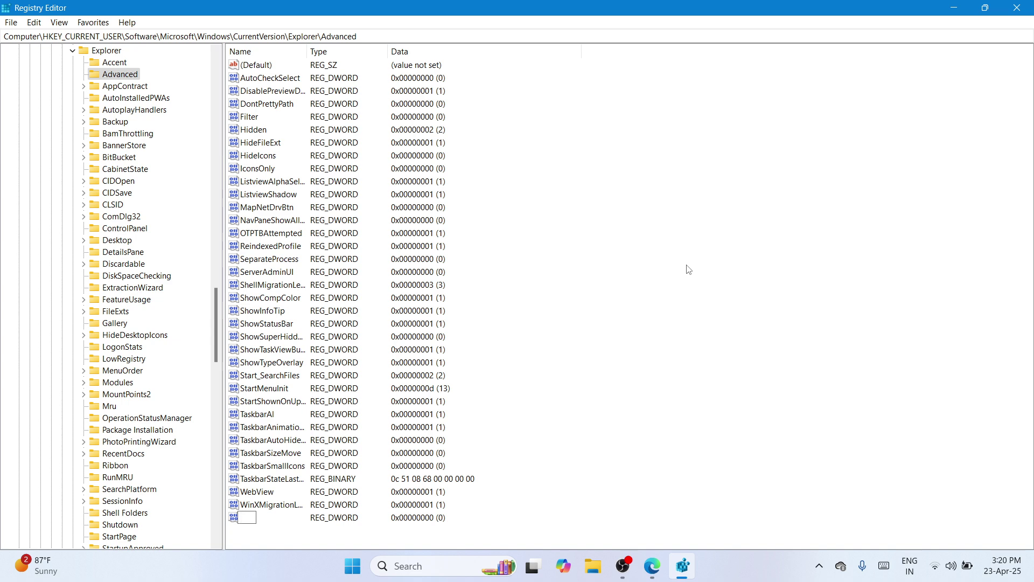
text(Sho)
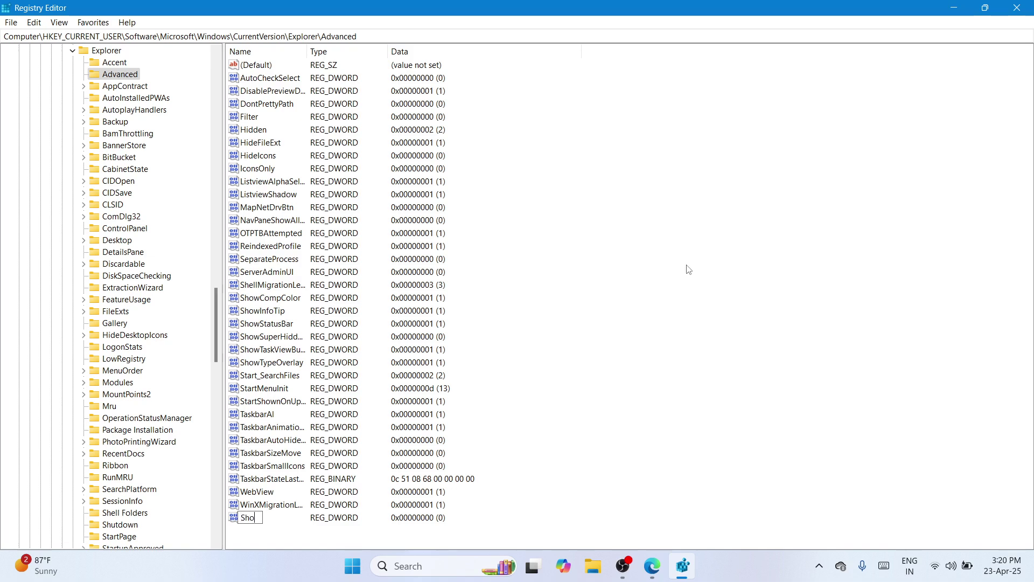
text(wSeconds)
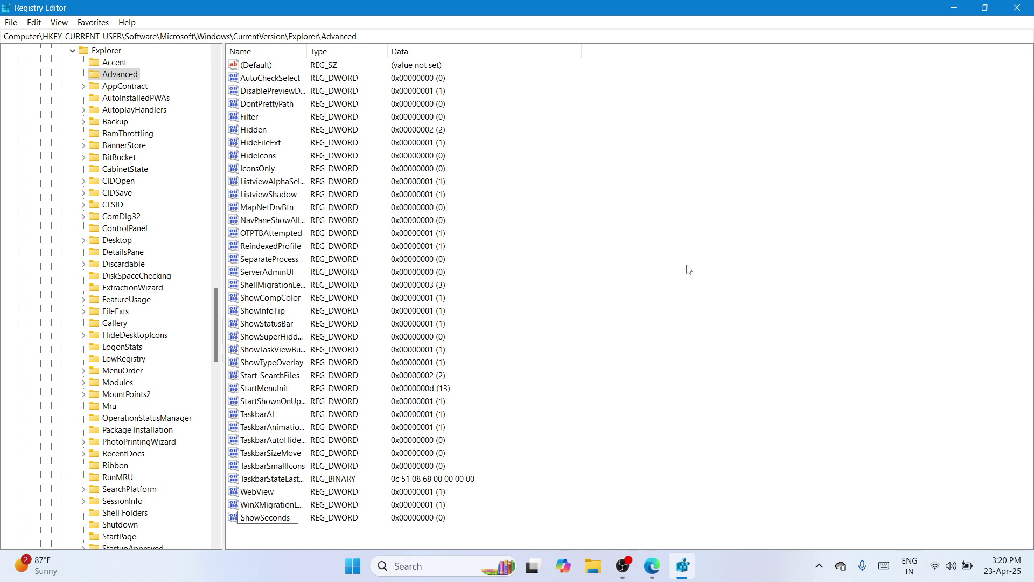
text(InSystemClock)
double_click(348, 517)
click(349, 518)
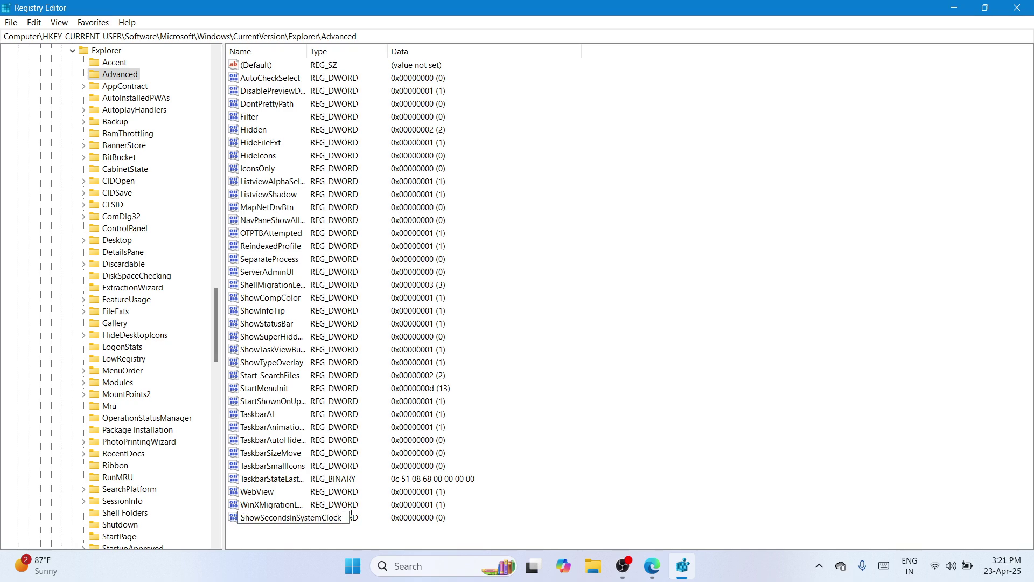
double_click(344, 518)
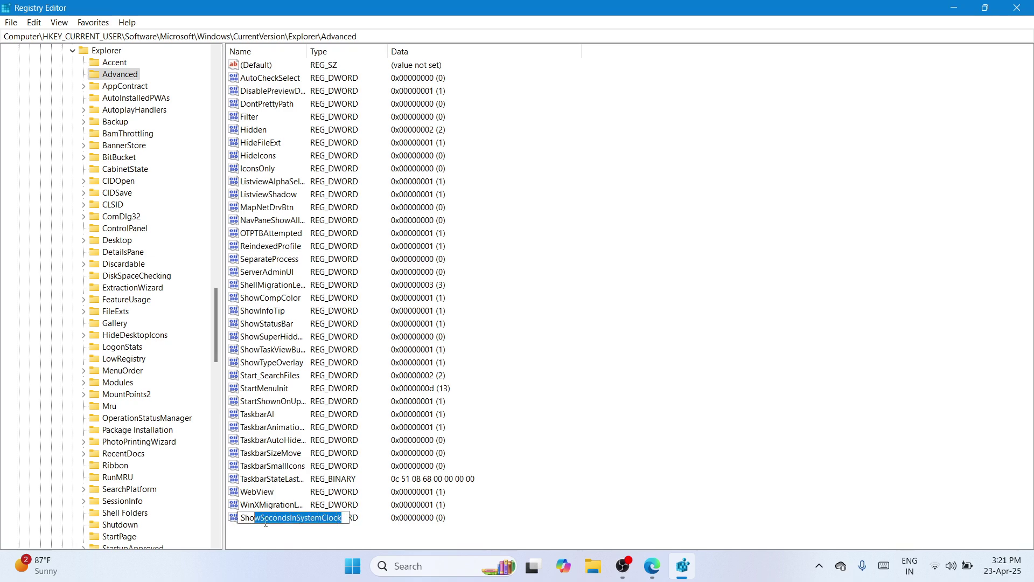
click(345, 520)
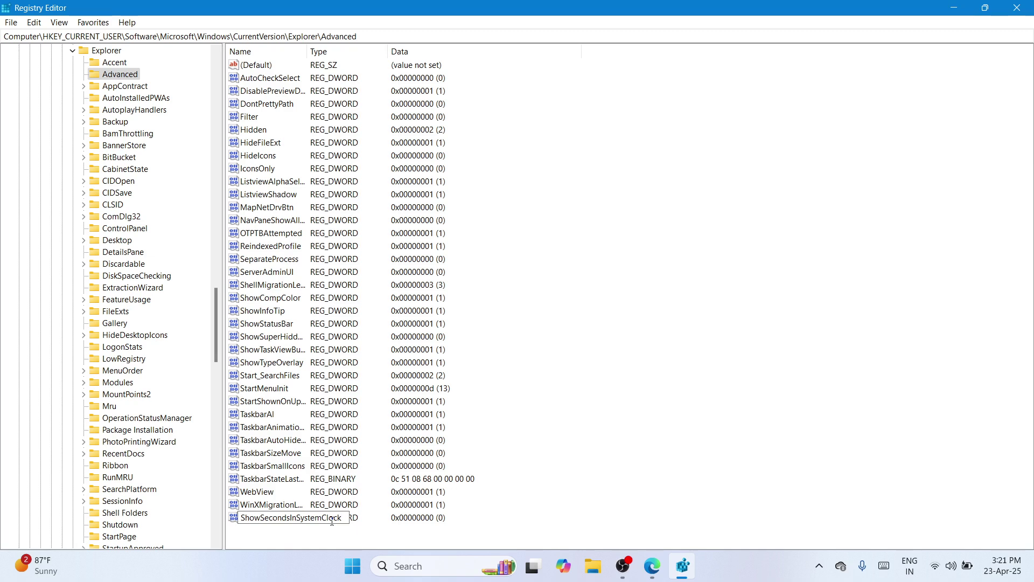
key(Return)
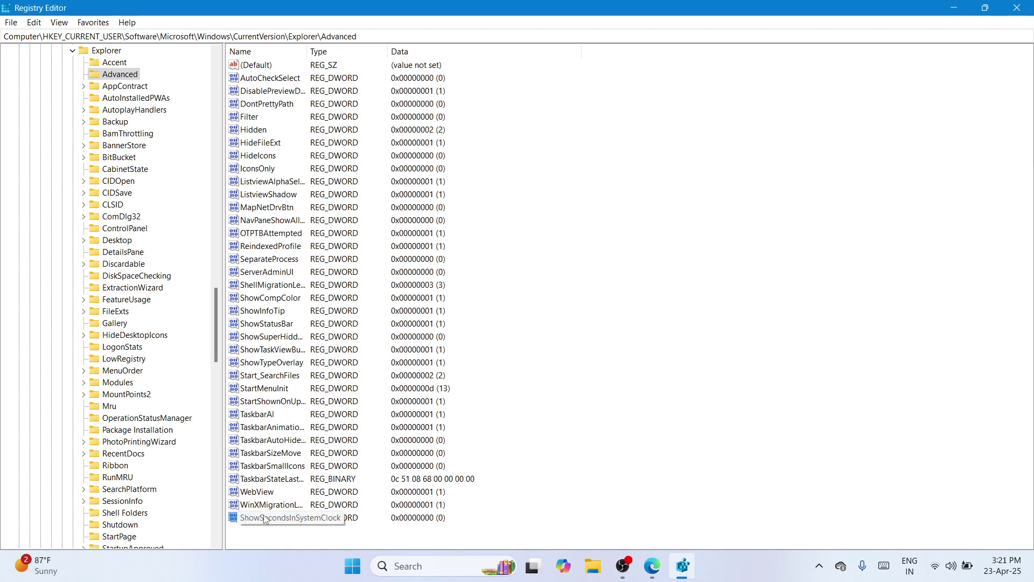
Set the value data of ShowSecondsInSystemClock to 1 in hexadecimal base.
double_click(286, 521)
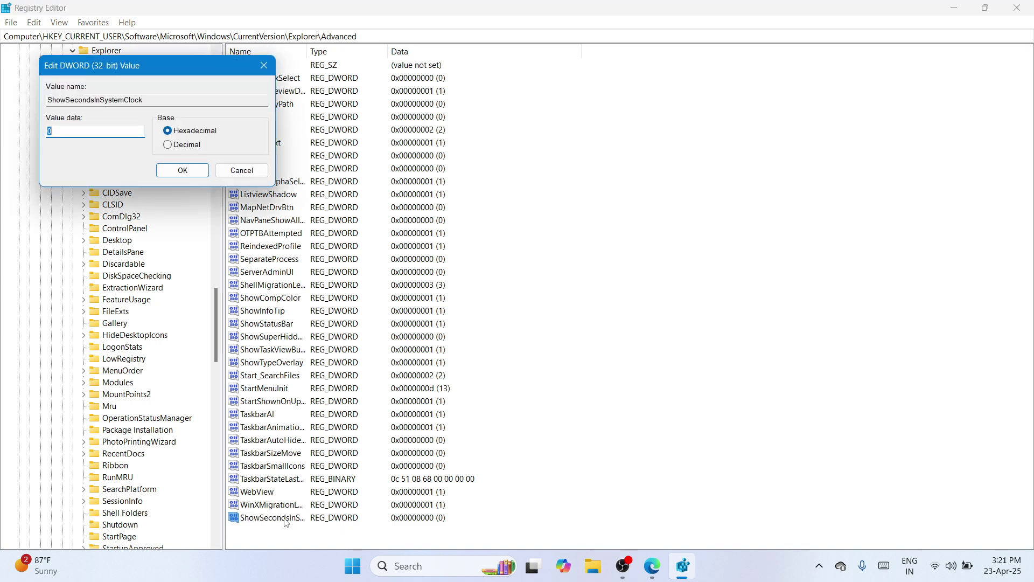
drag(208, 71, 540, 188)
text(1)
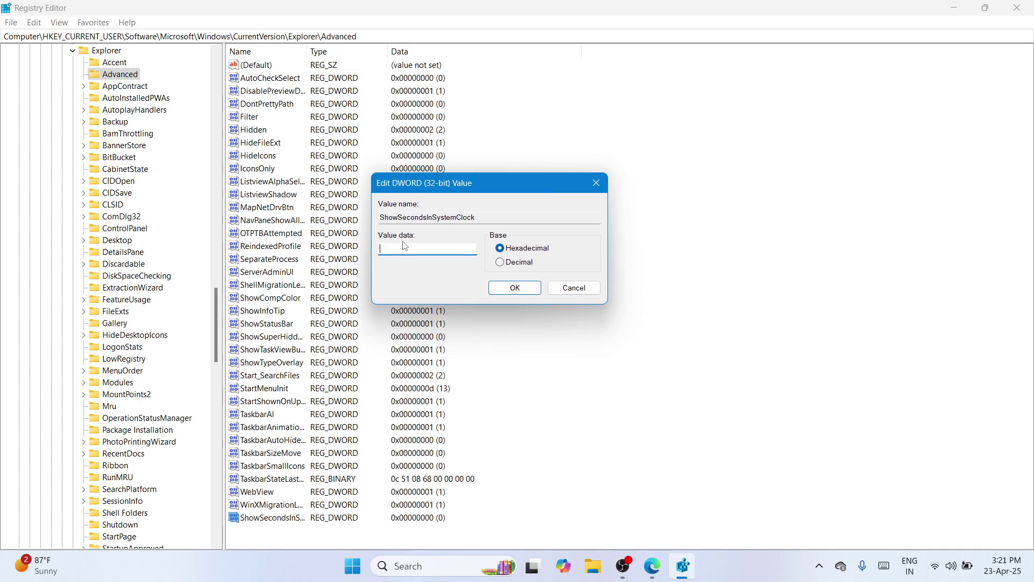
click(516, 288)
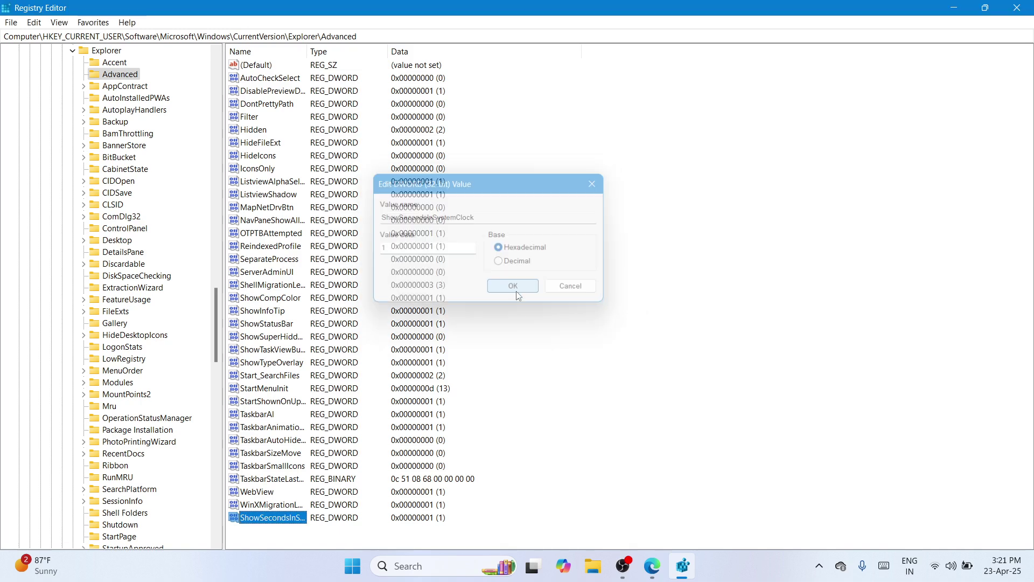
Clear the registry path from the address bar and reselect the Advanced key.
click(388, 35)
double_click(387, 35)
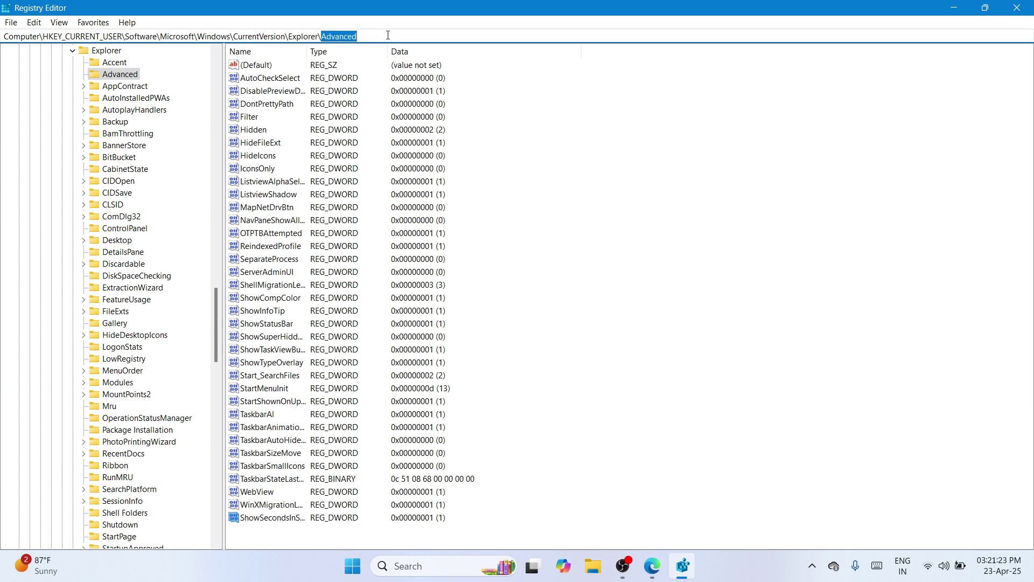
click(388, 35)
key(ctrl+a)
key(BackSpace)
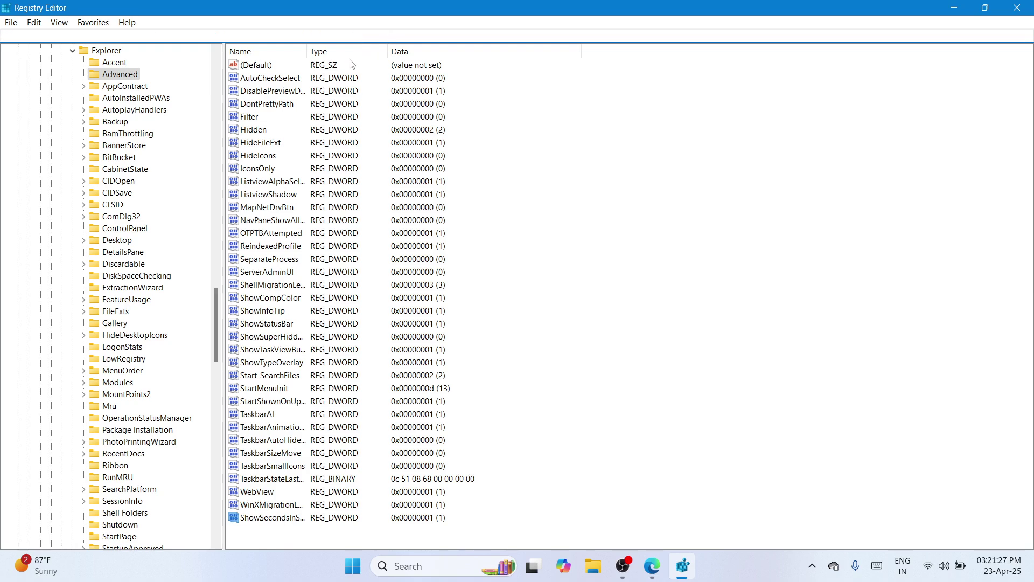
click(128, 79)
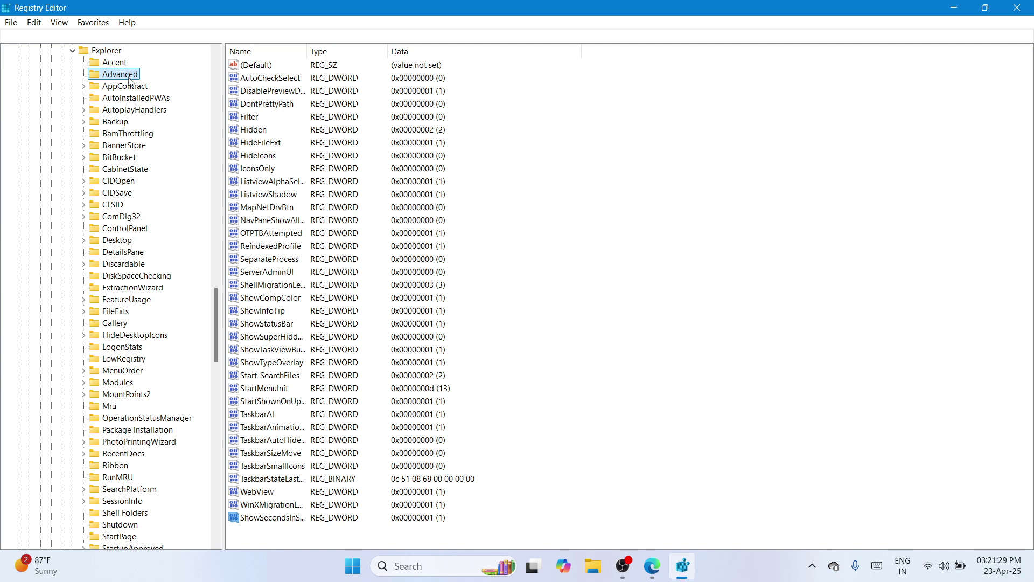
key(Tab)
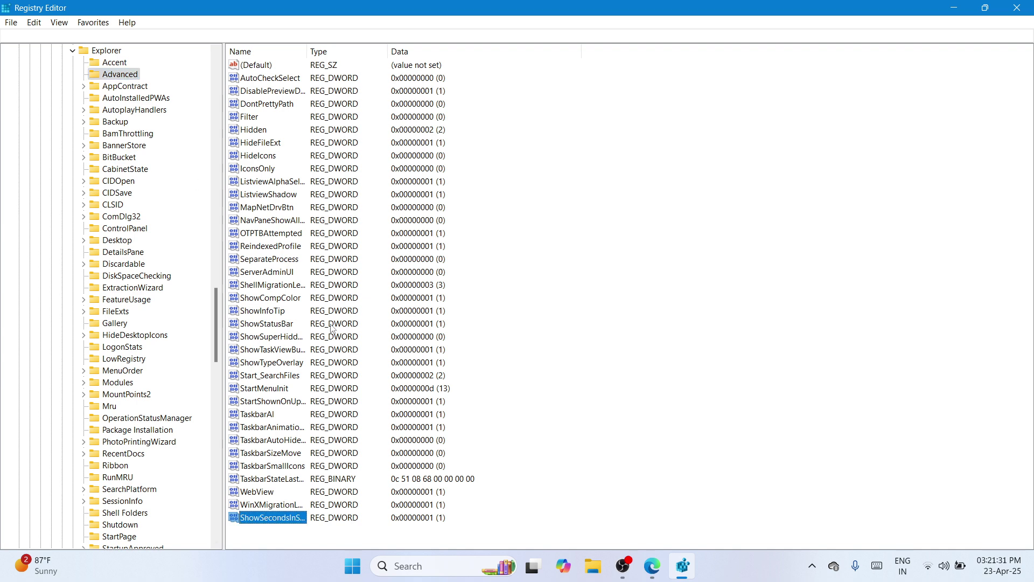
click(109, 76)
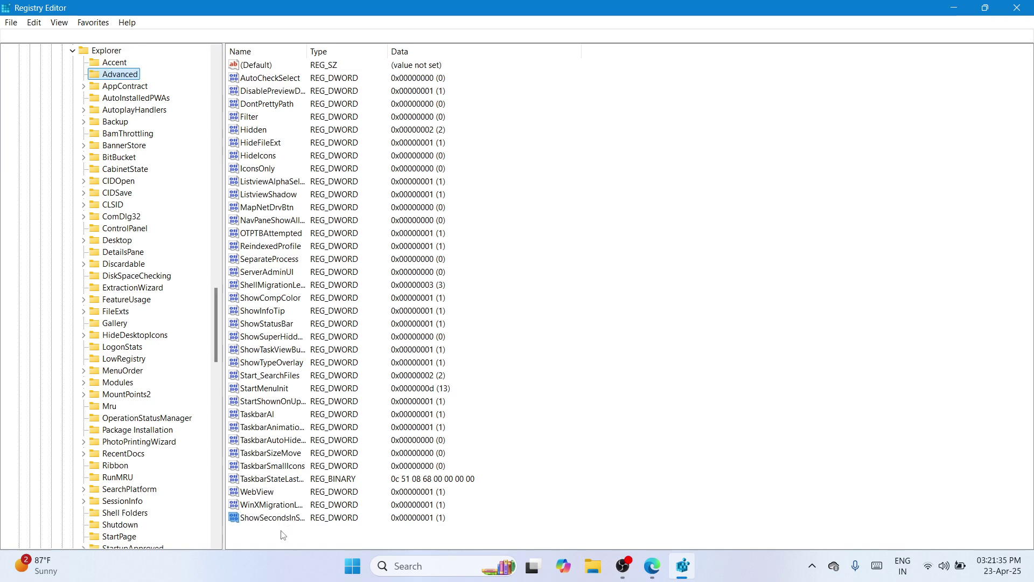
Collapse the Explorer key and highlight its full registry path, Computer\HKEY_CURRENT_USER\Software\Microsoft\Windows\CurrentVersion\Explorer.
click(273, 519)
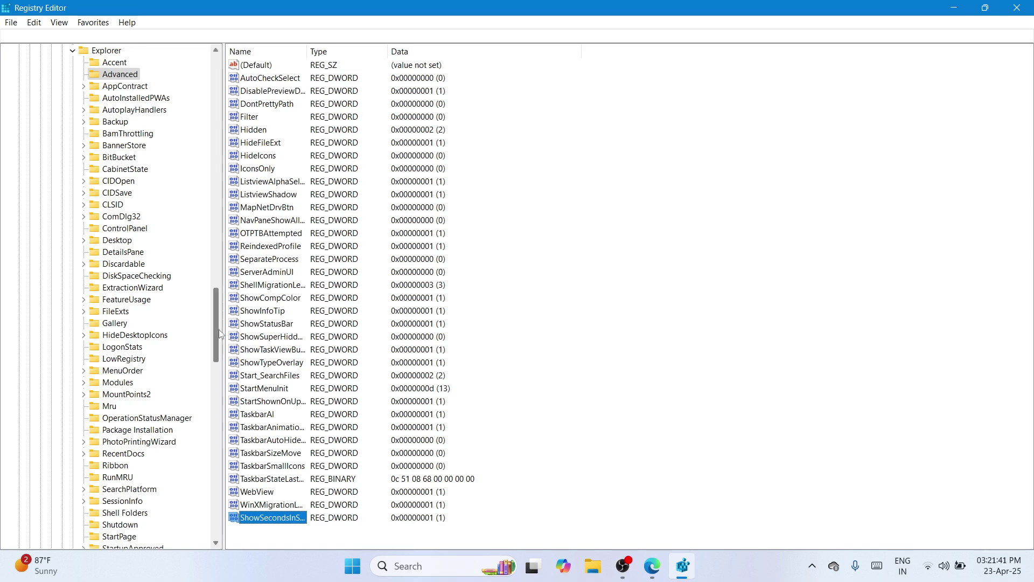
click(72, 51)
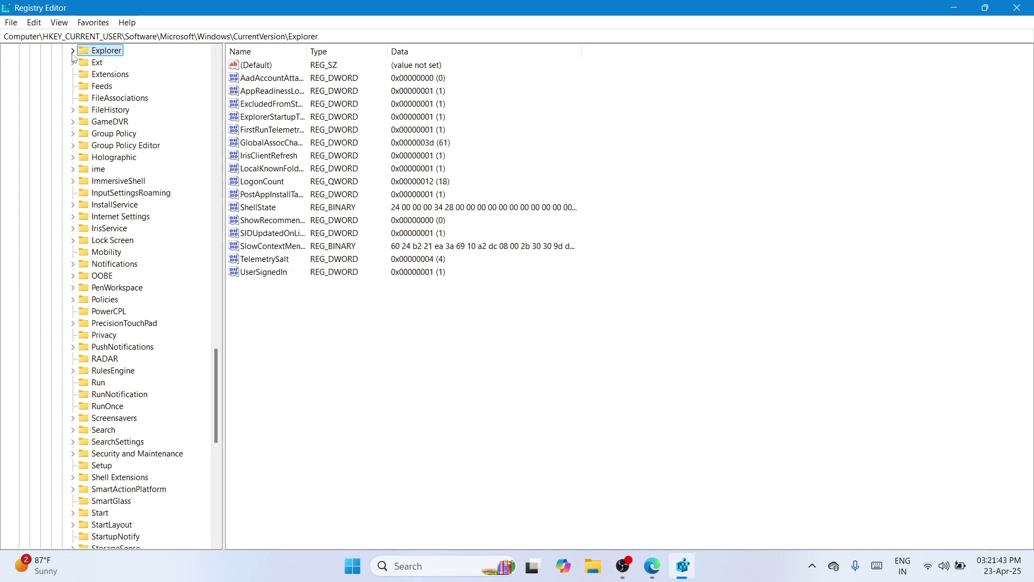
click(341, 37)
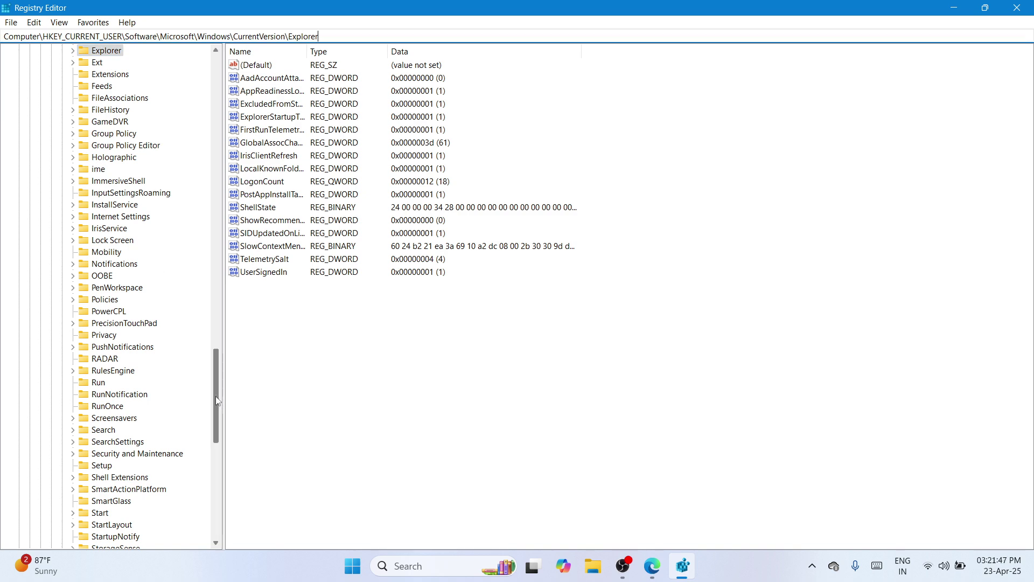
drag(216, 397, 216, 373)
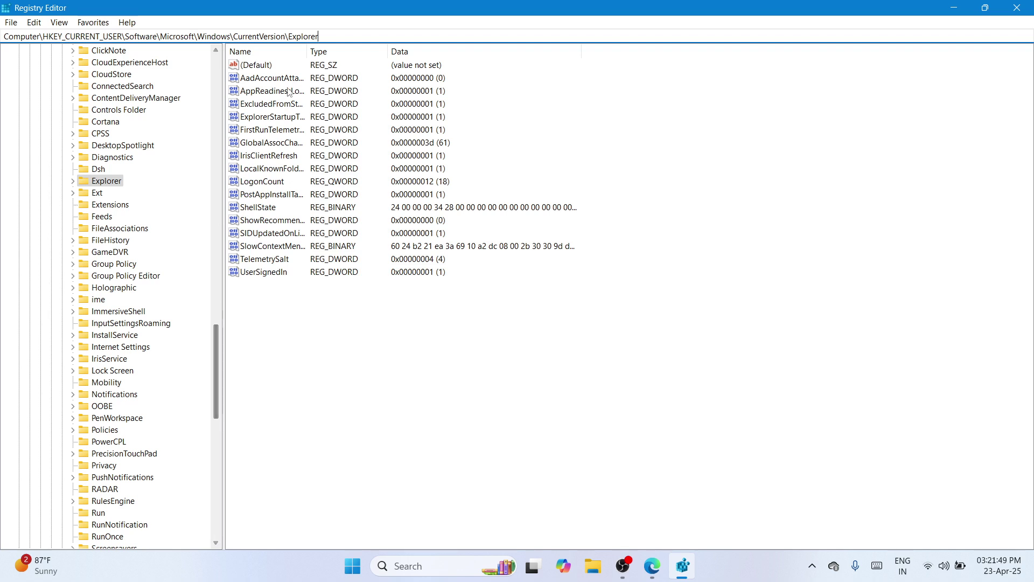
drag(319, 37, 3, 36)
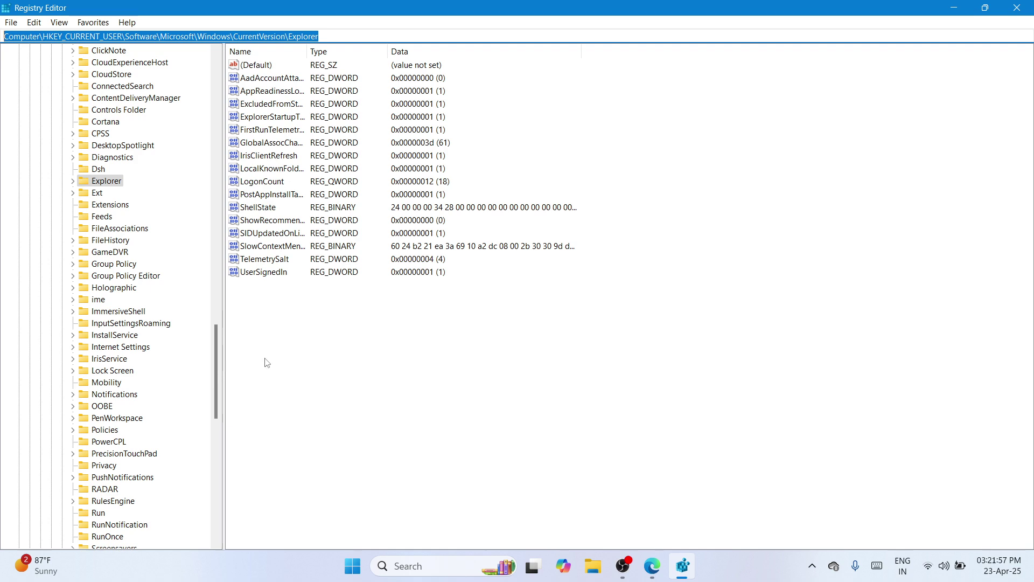
Collapse the CurrentVersion, Windows and Microsoft keys in the registry tree.
drag(213, 360, 207, 295)
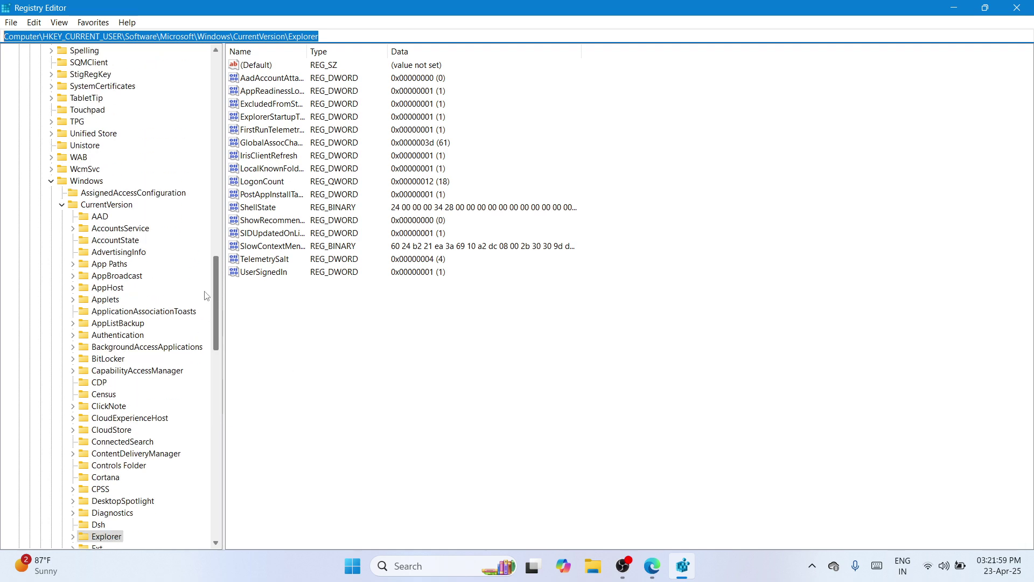
click(62, 205)
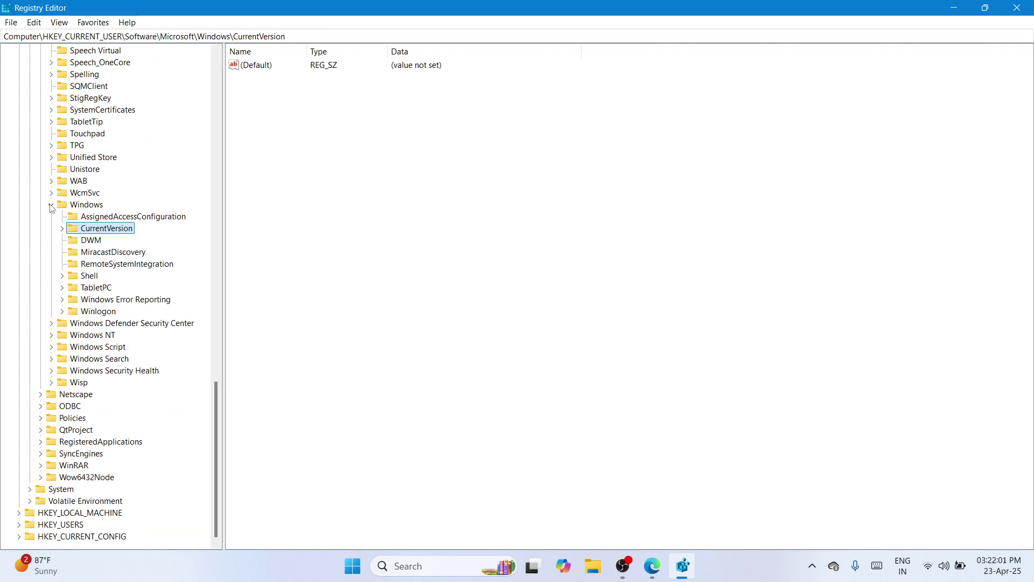
click(51, 206)
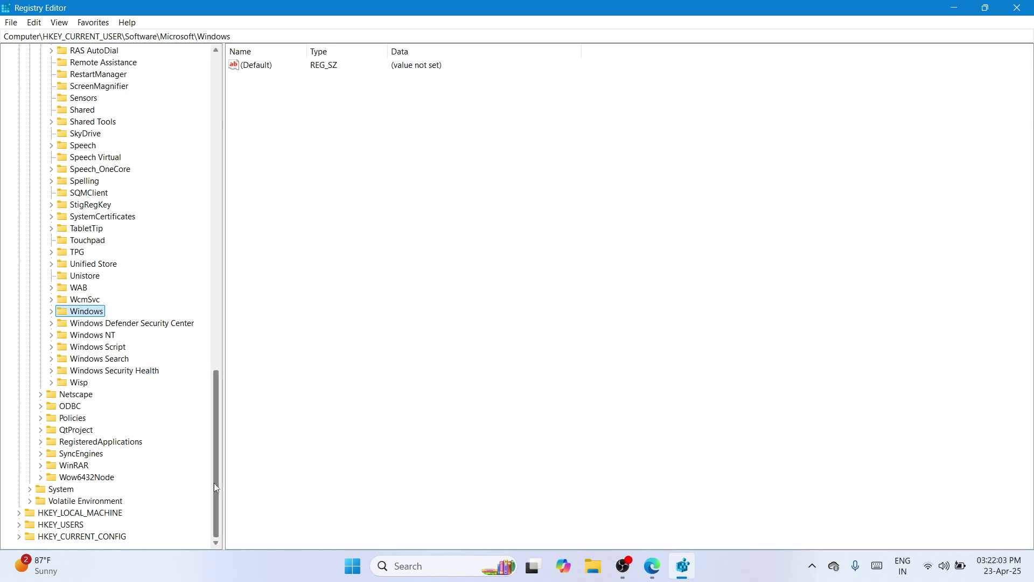
drag(214, 483, 201, 159)
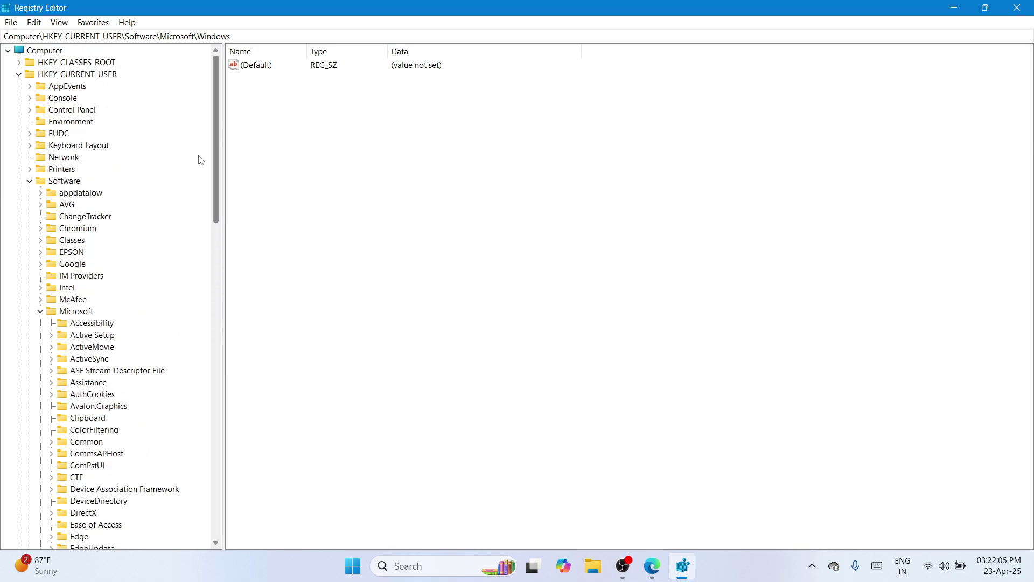
click(40, 311)
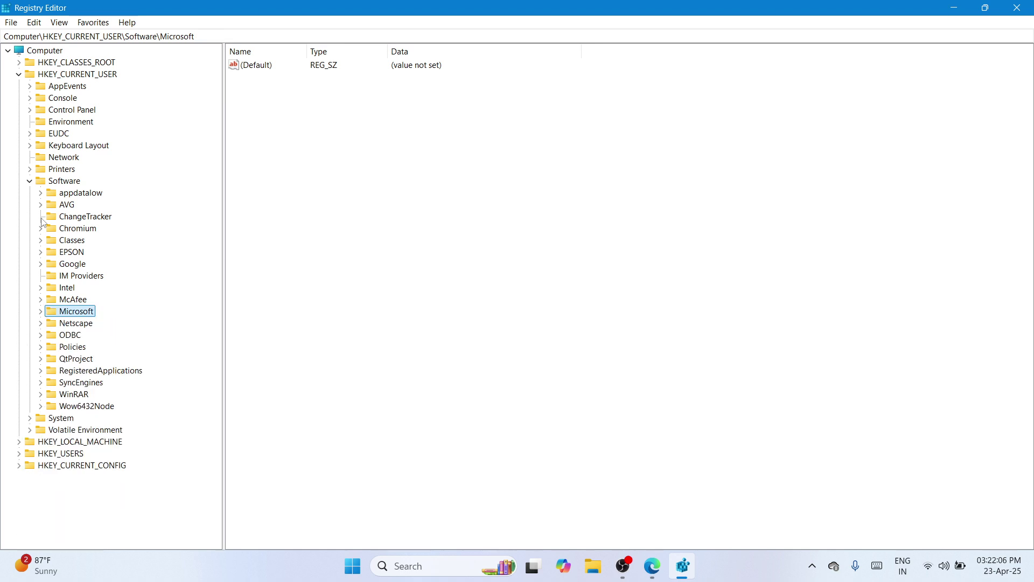
Collapse the Software, HKEY_CURRENT_USER and Computer nodes, and close Registry Editor.
click(31, 181)
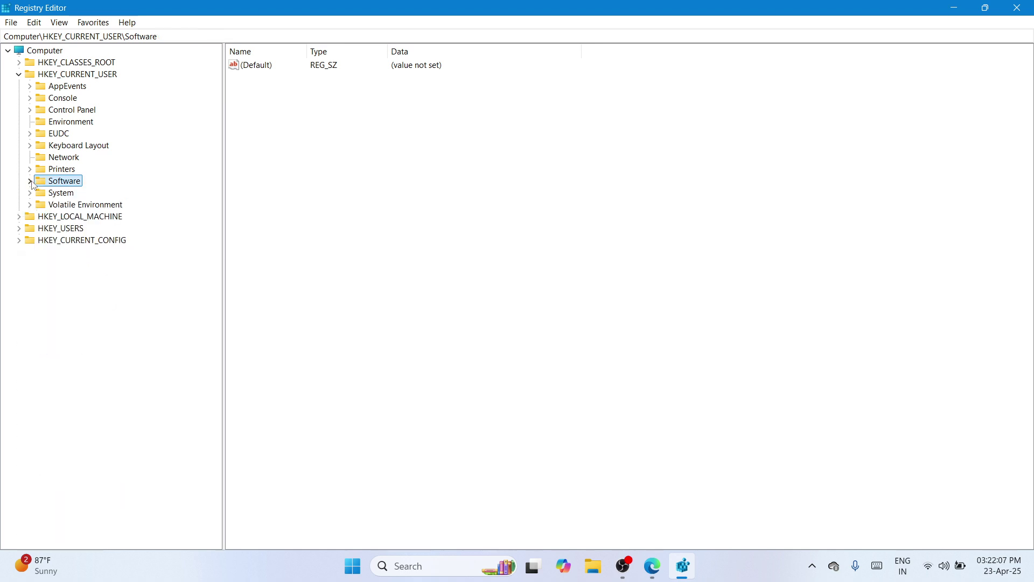
click(19, 74)
click(9, 51)
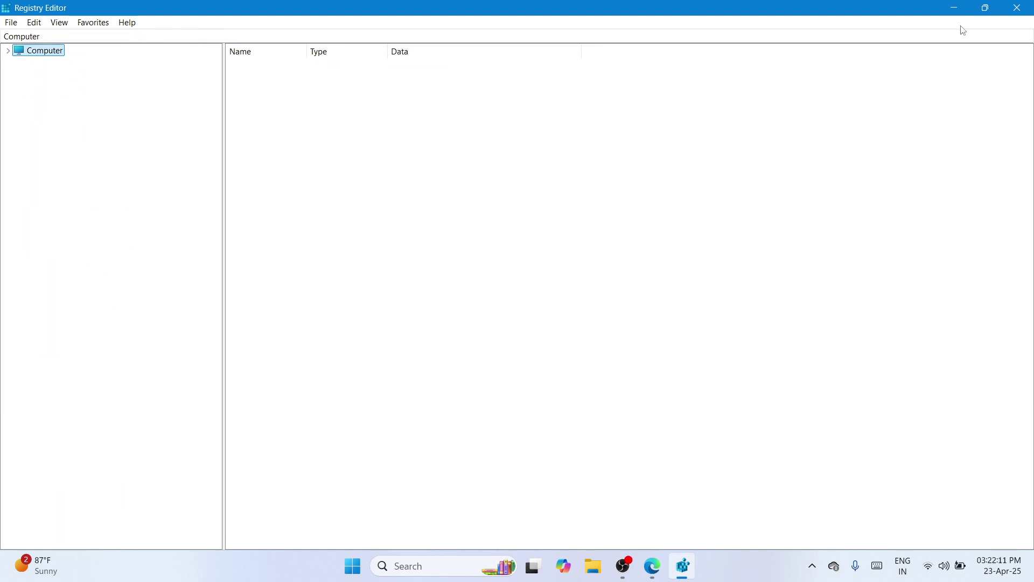
click(1028, 5)
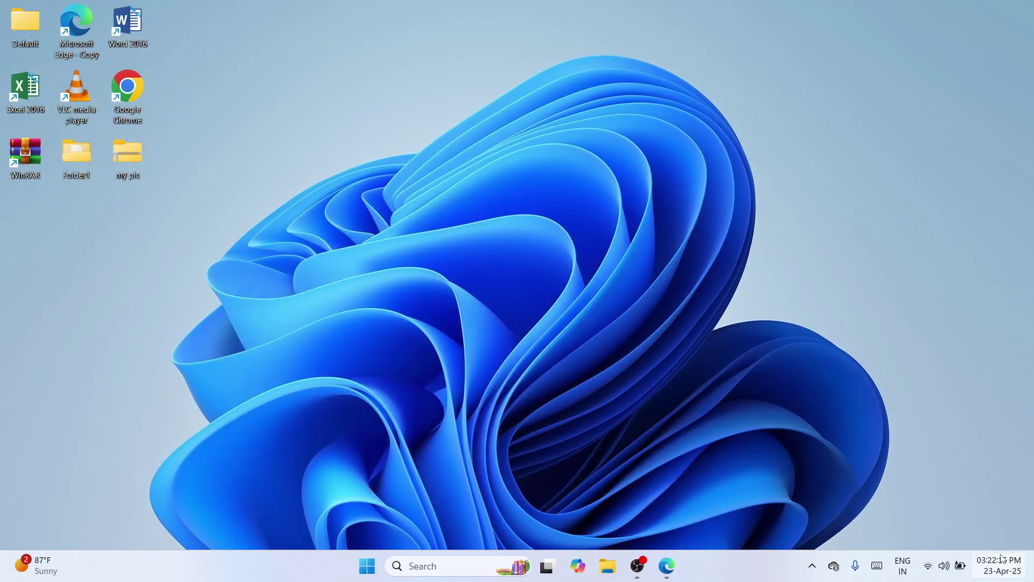
Check the taskbar clock for seconds and view its date and time tooltip.
mouse_move(1004, 561)
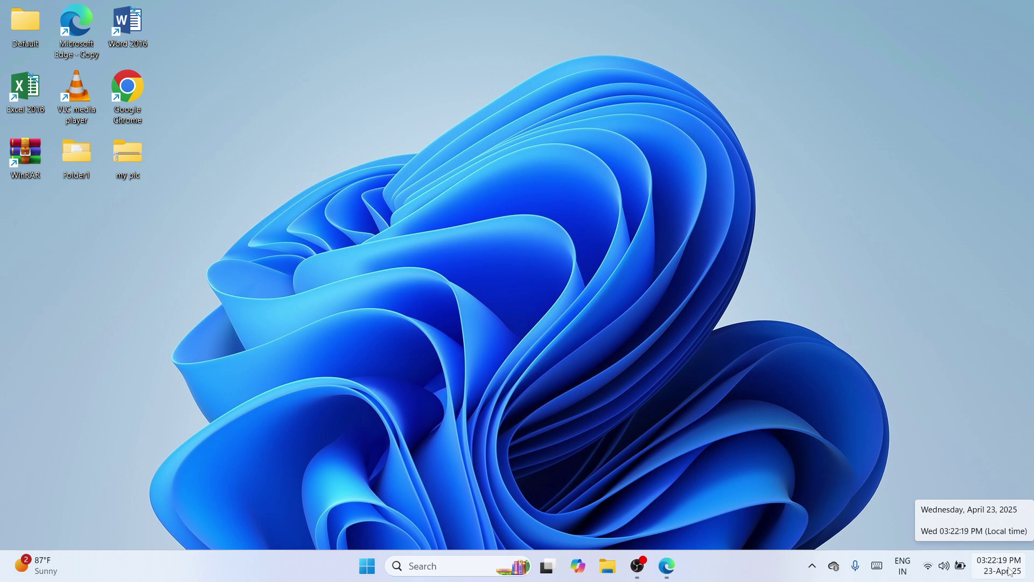
click(754, 437)
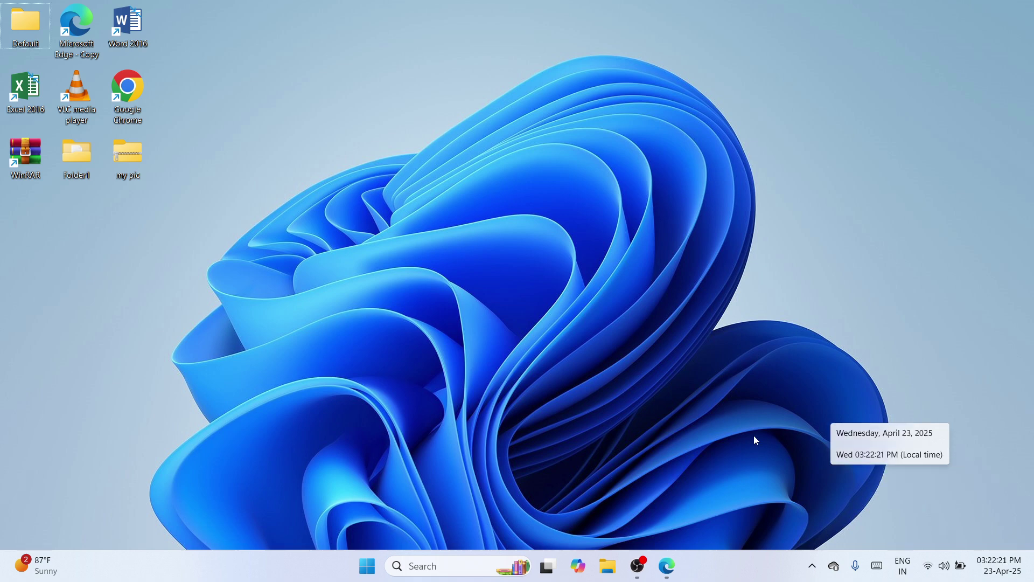
click(641, 575)
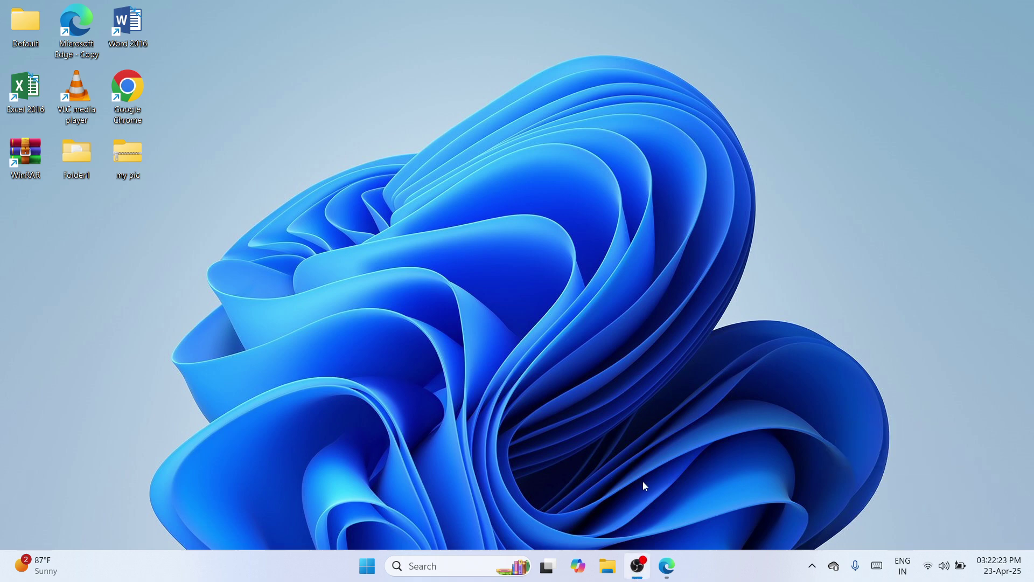